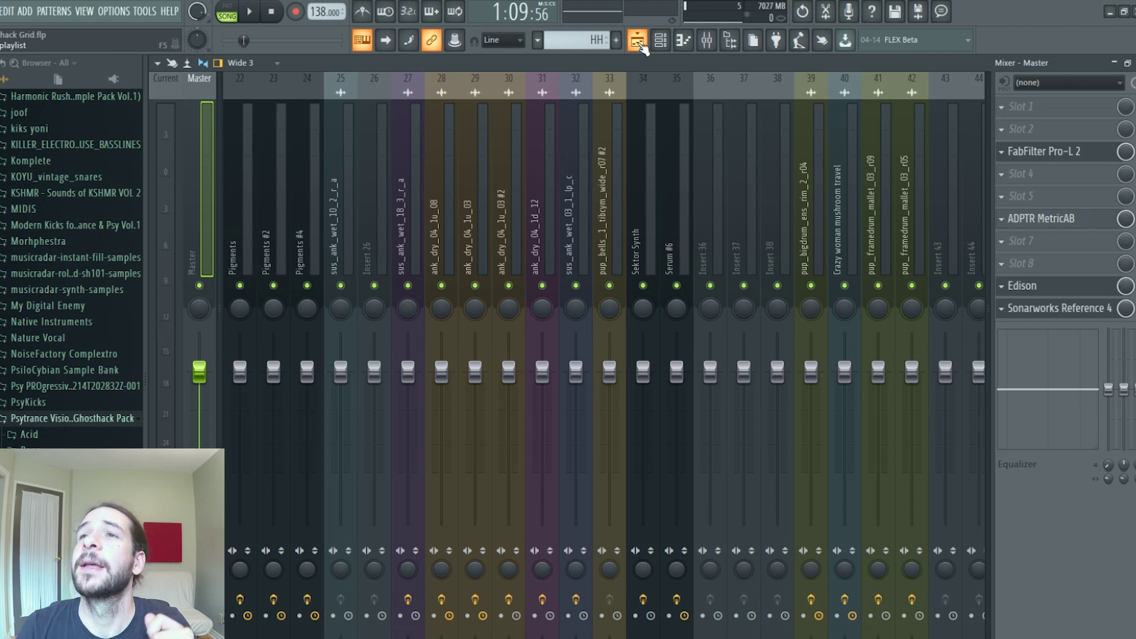
Show the playlist arrangement and play the selected section from bar 41 to bar 48
left_click(638, 41)
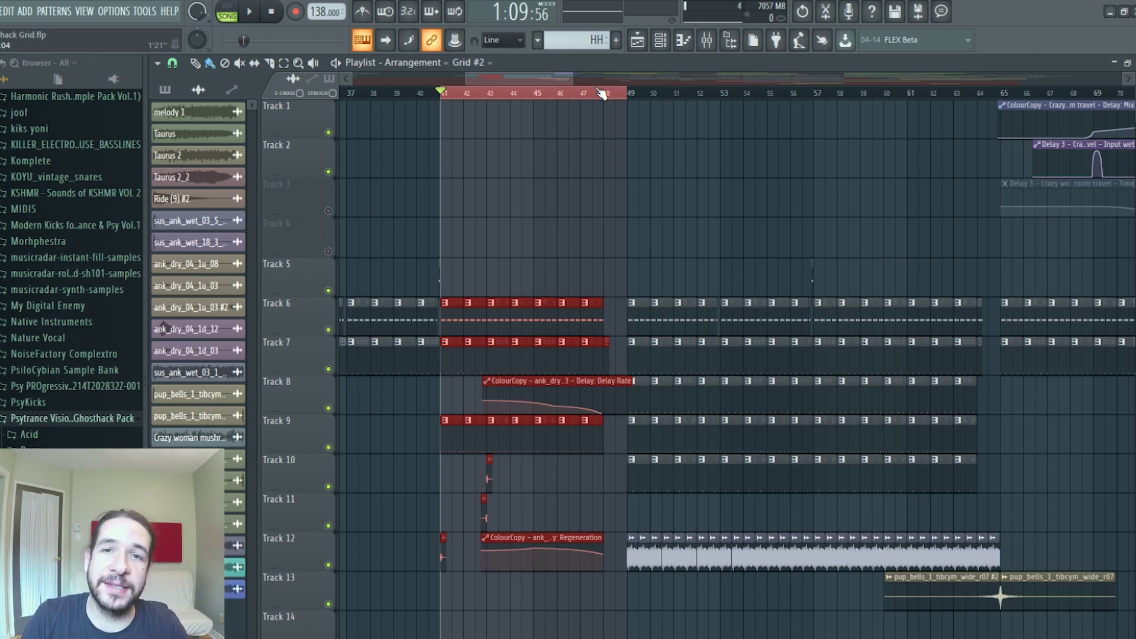
key("space")
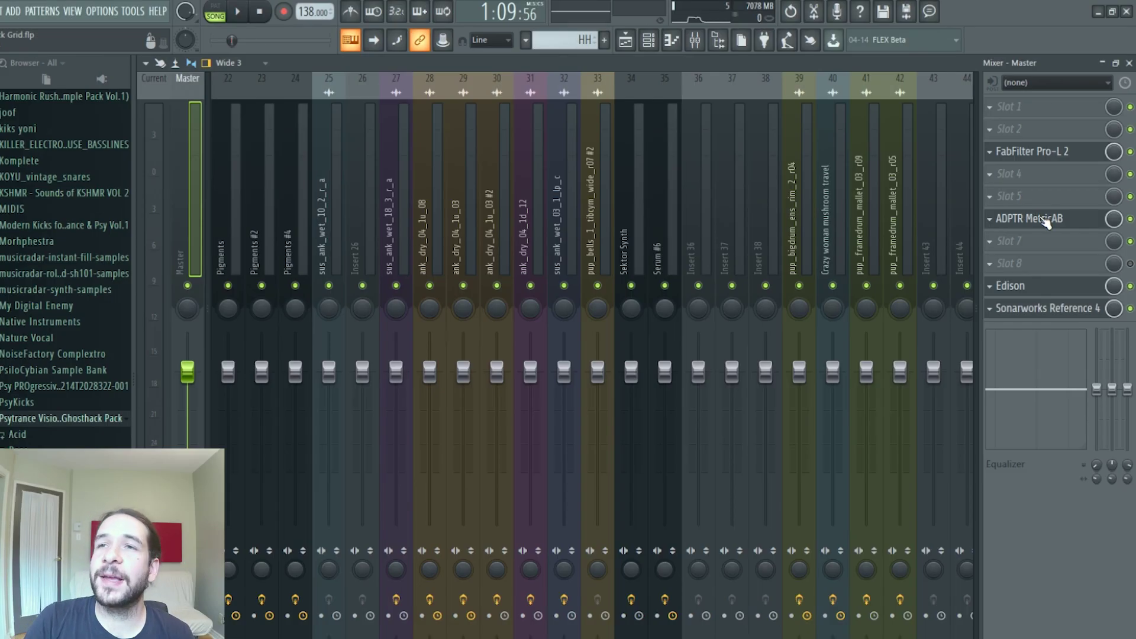
Inspect the FabFilter Pro-L 2 limiter on the master and measure the playing section's loudness in ADPTR MetricAB
left_click(1081, 155)
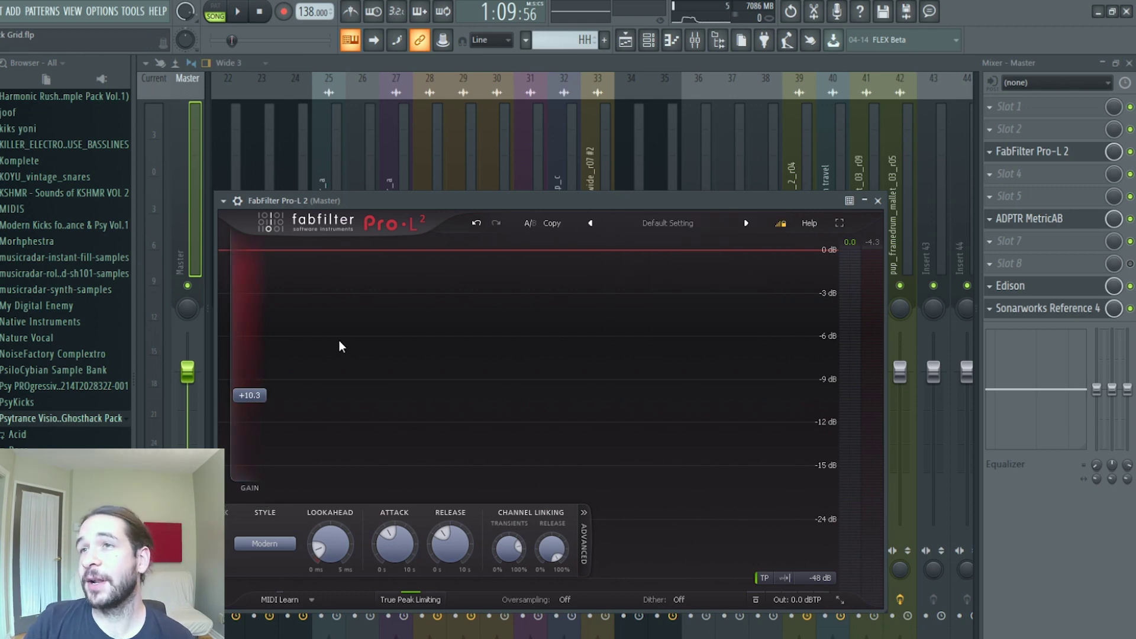
left_click(1035, 222)
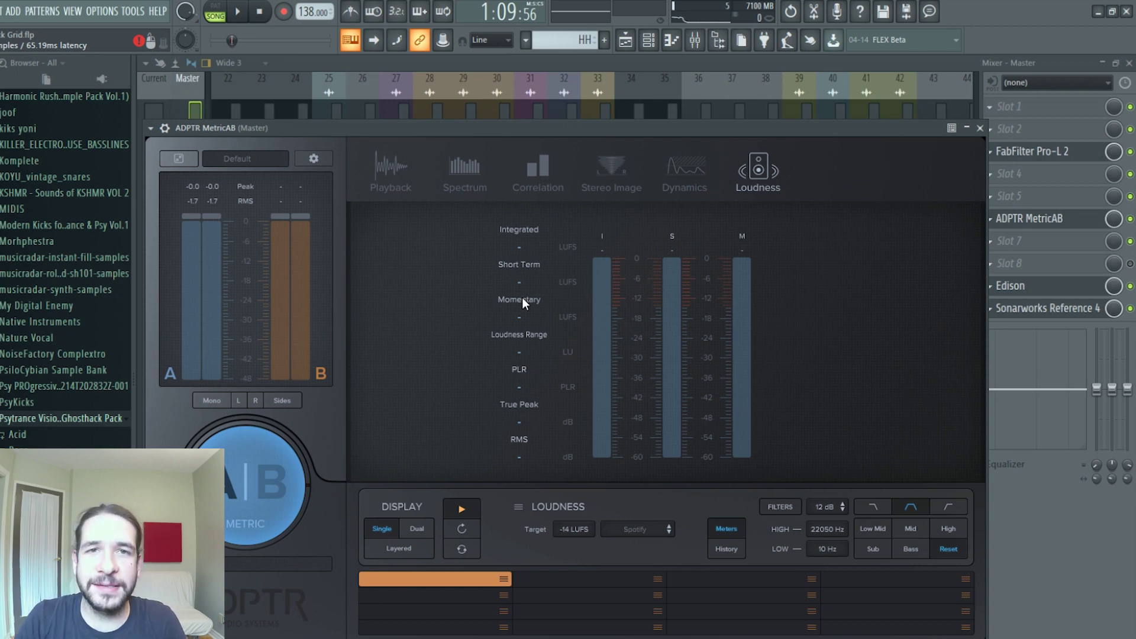
left_click(238, 13)
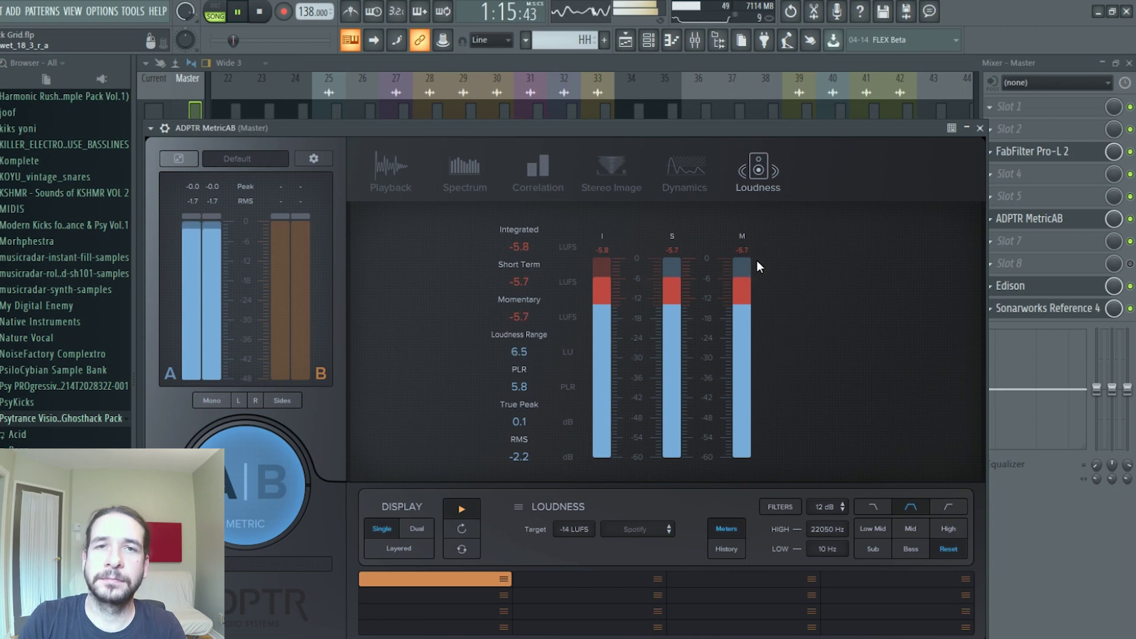
key("space")
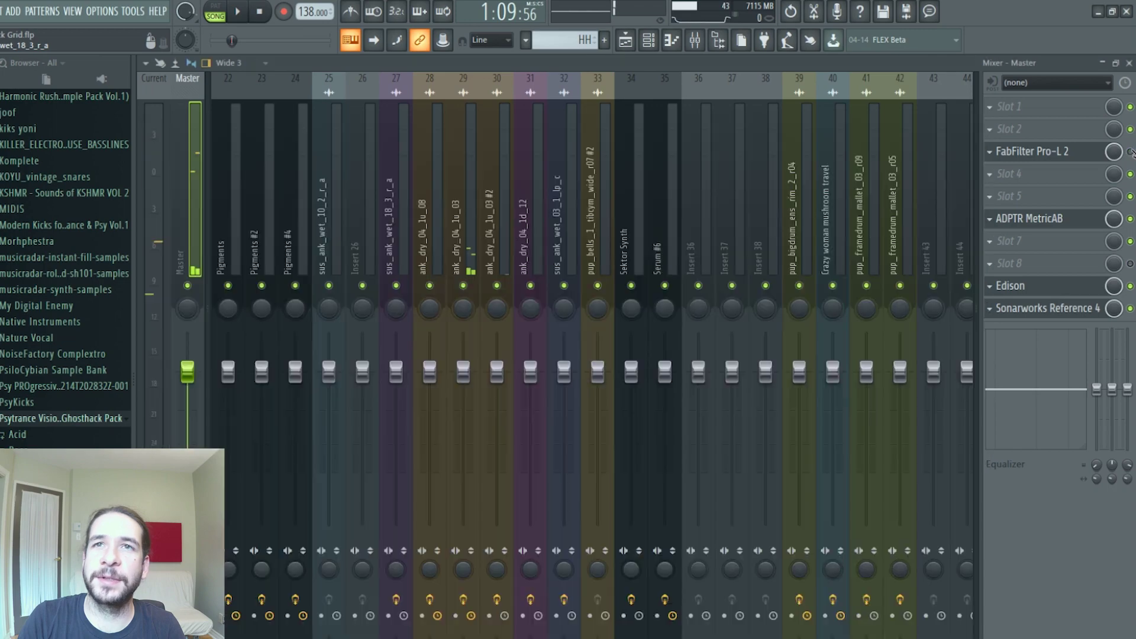
With FabFilter Pro-L 2 bypassed on the master, play the section and measure its loudness in ADPTR MetricAB
left_click(396, 60)
key("space")
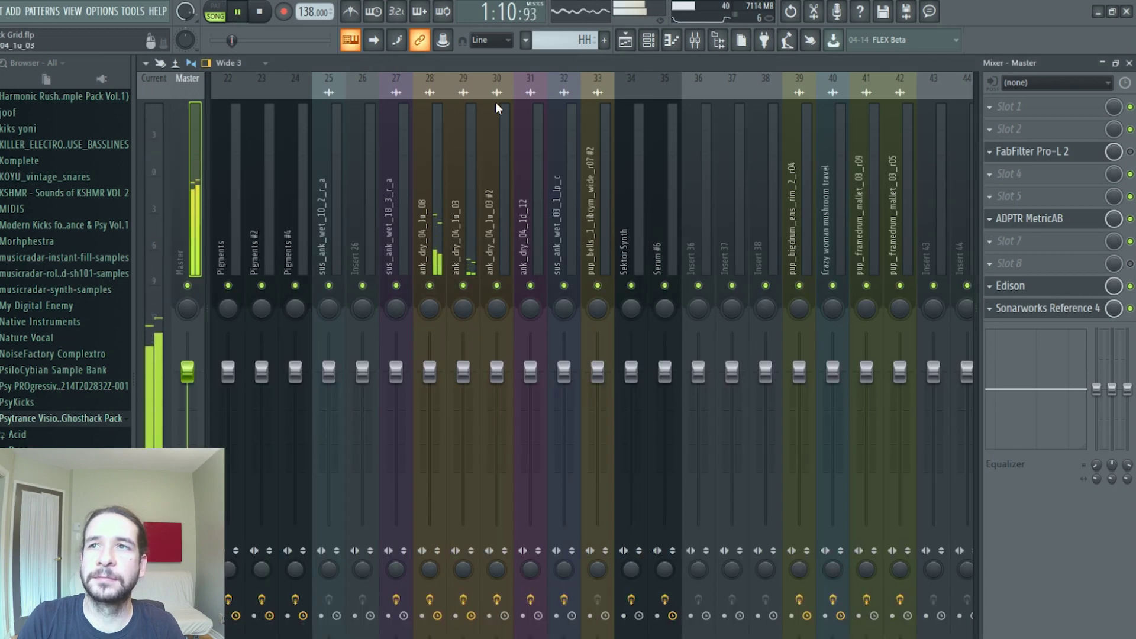
left_click(1046, 219)
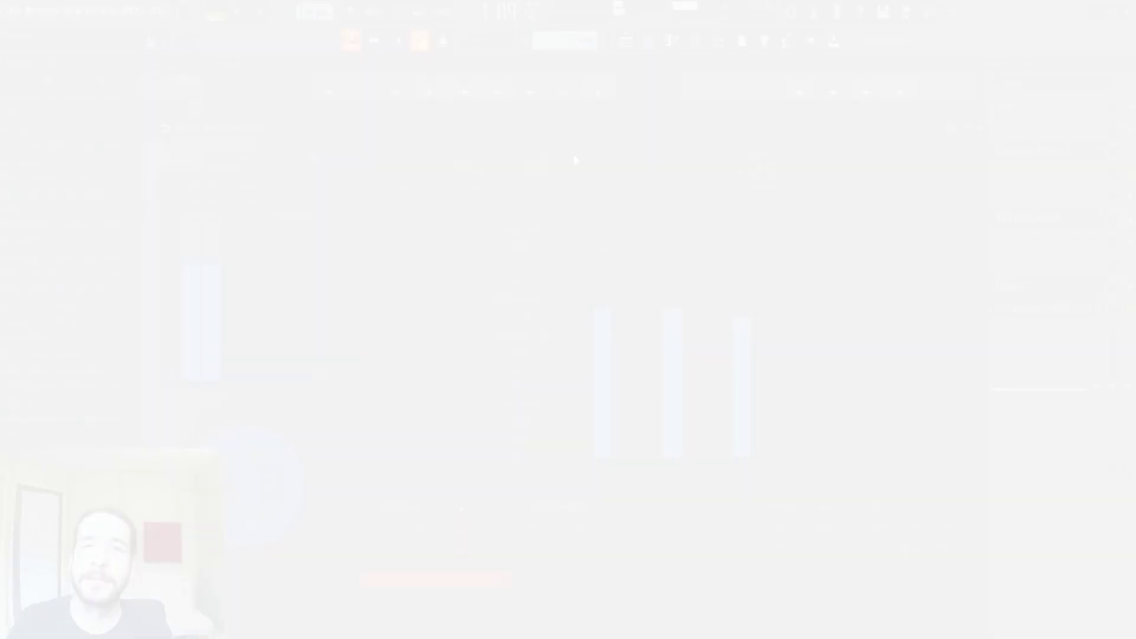
left_click(260, 14)
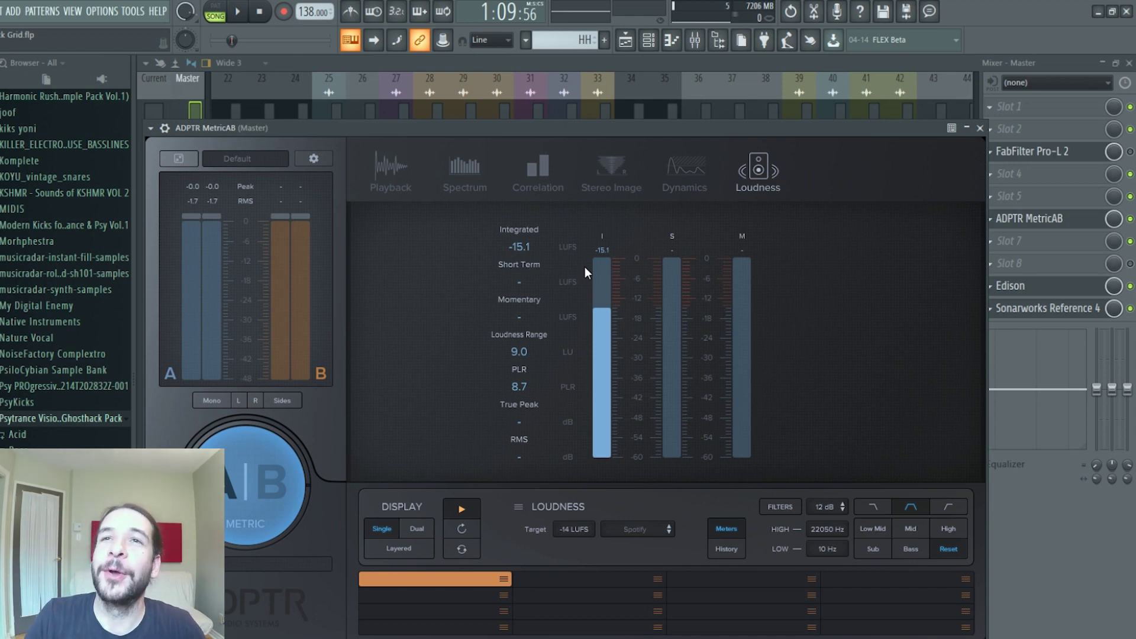
key("Escape")
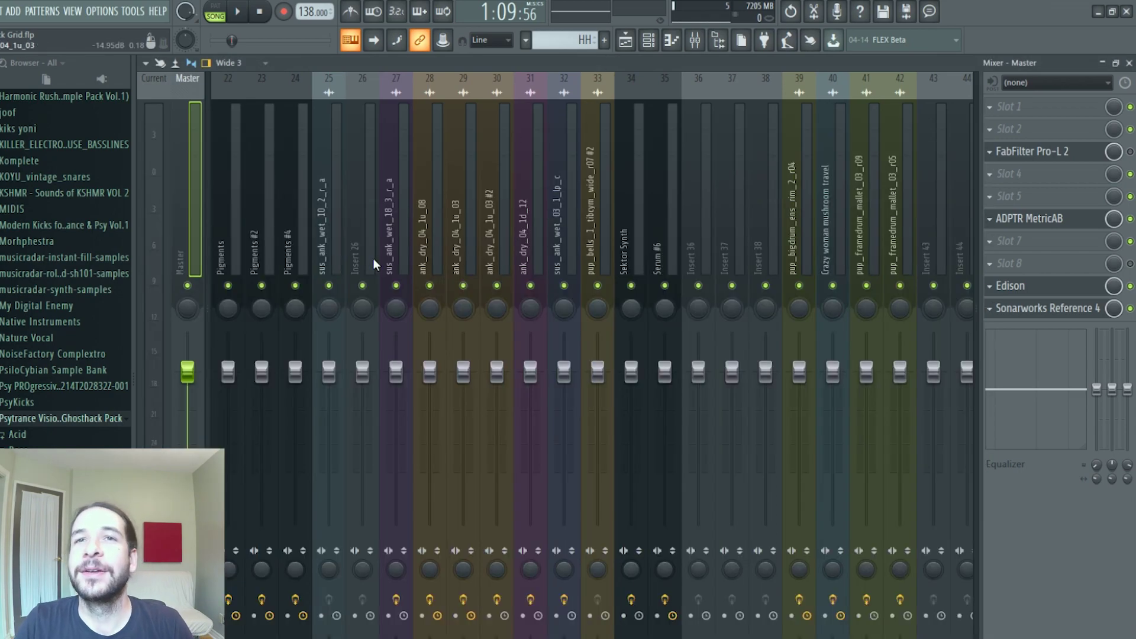
Solo Track 10 and Track 11 in the playlist and play the selected section to hear only those clips
scroll(348, 254, "up", 3)
left_click(625, 39)
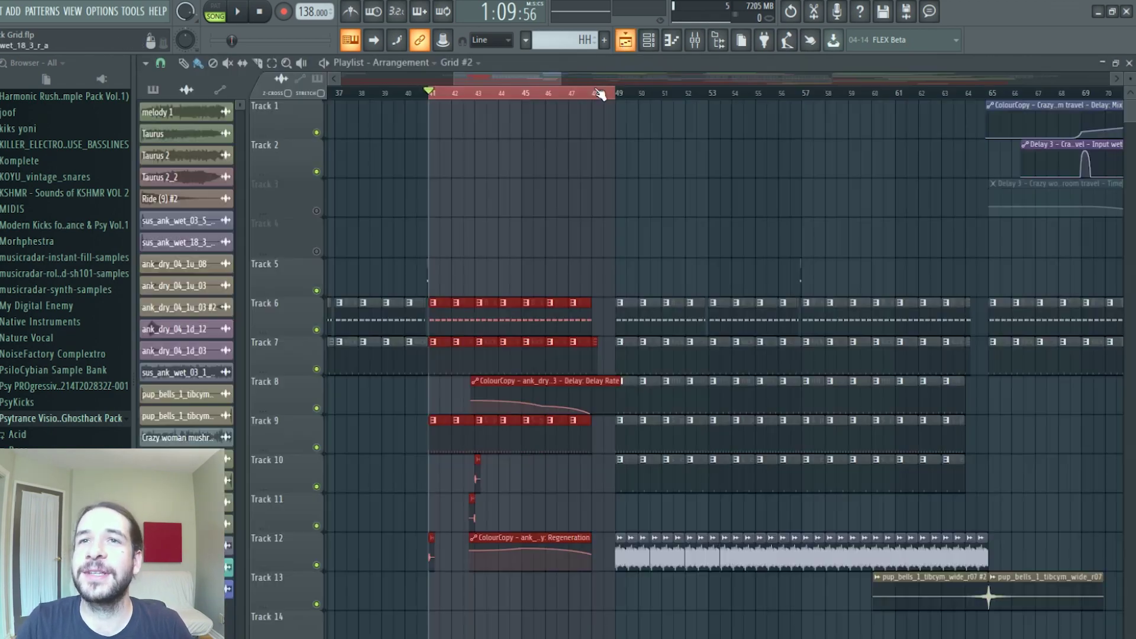
key("space")
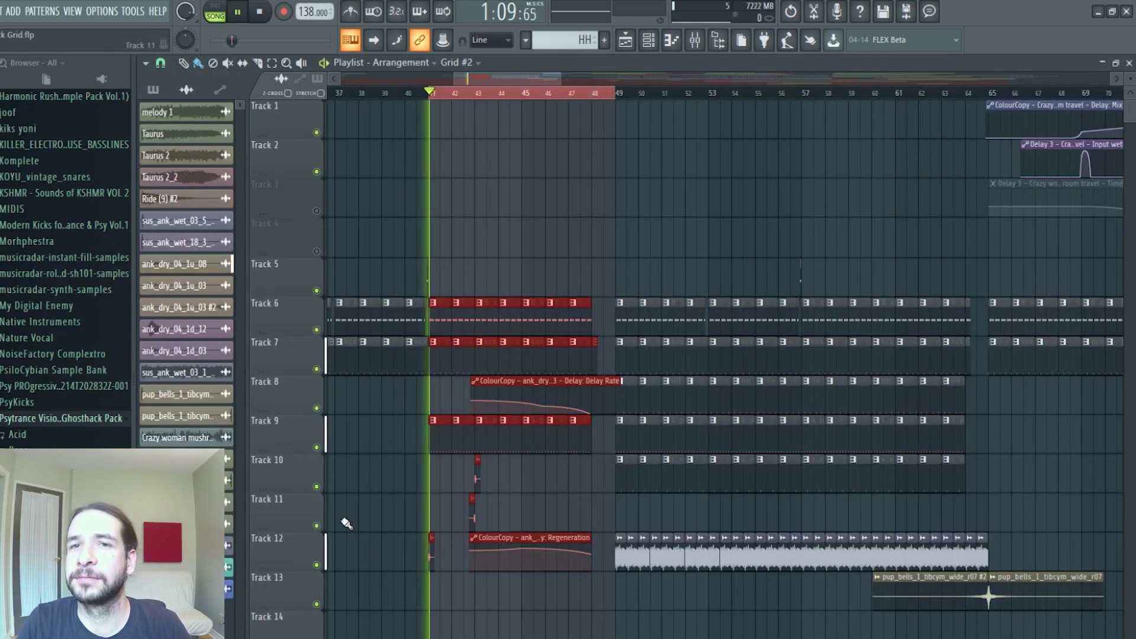
right_click(317, 486)
left_click(317, 525)
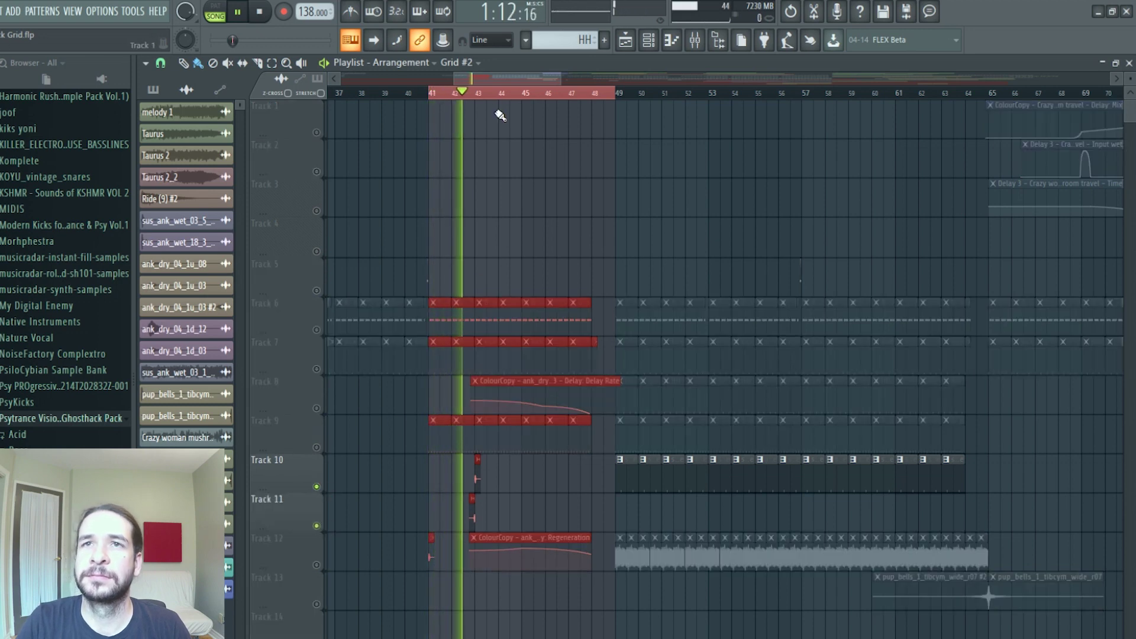
scroll(495, 93, "up", 3)
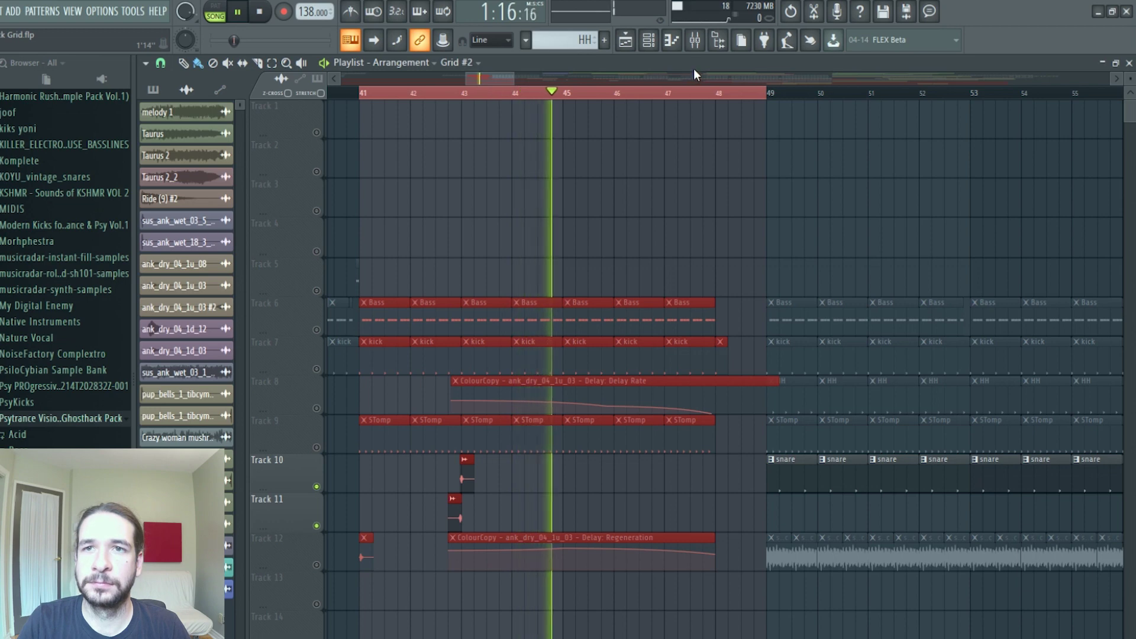
key("space")
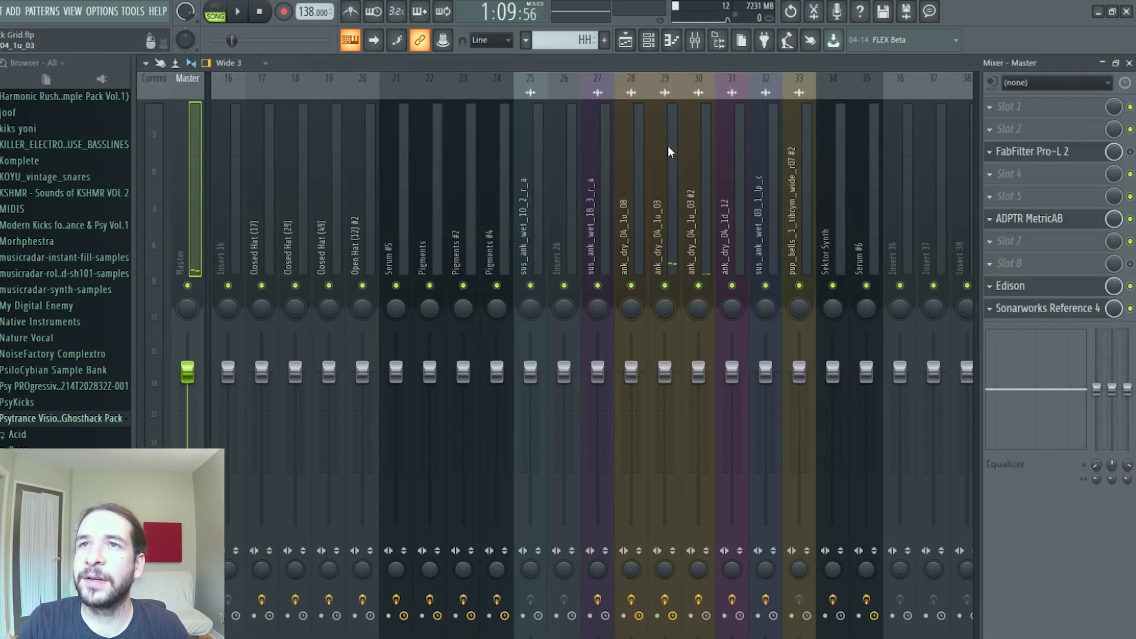
Unmute Track 8 and Track 12 as well, and play the section while checking the mixer levels
left_click(626, 40)
left_click(316, 408)
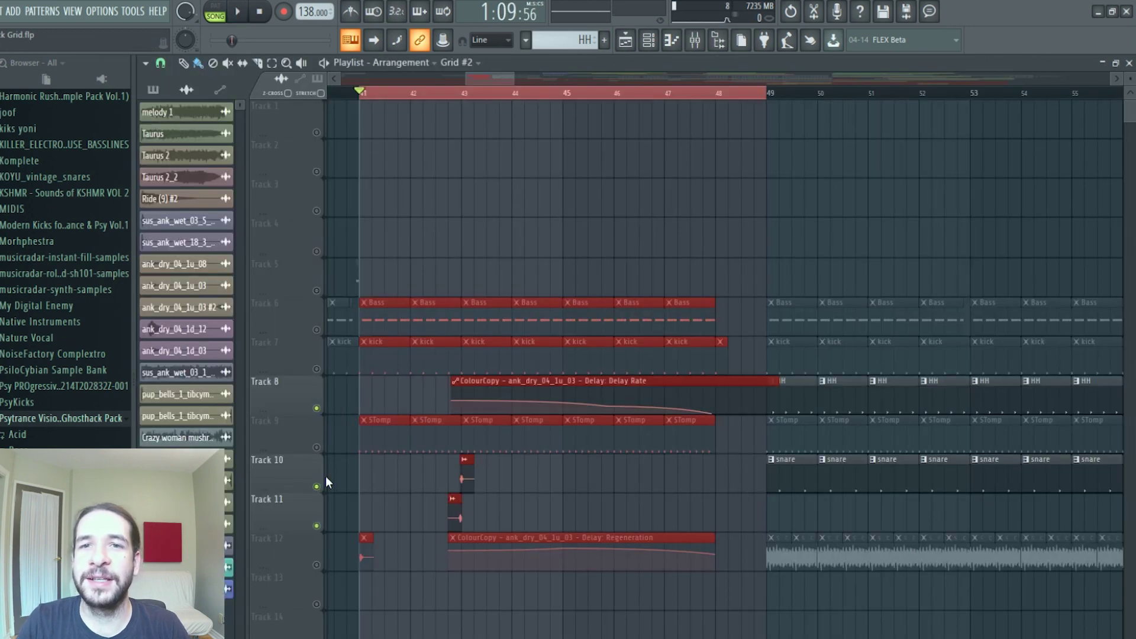
left_click(317, 565)
key("space")
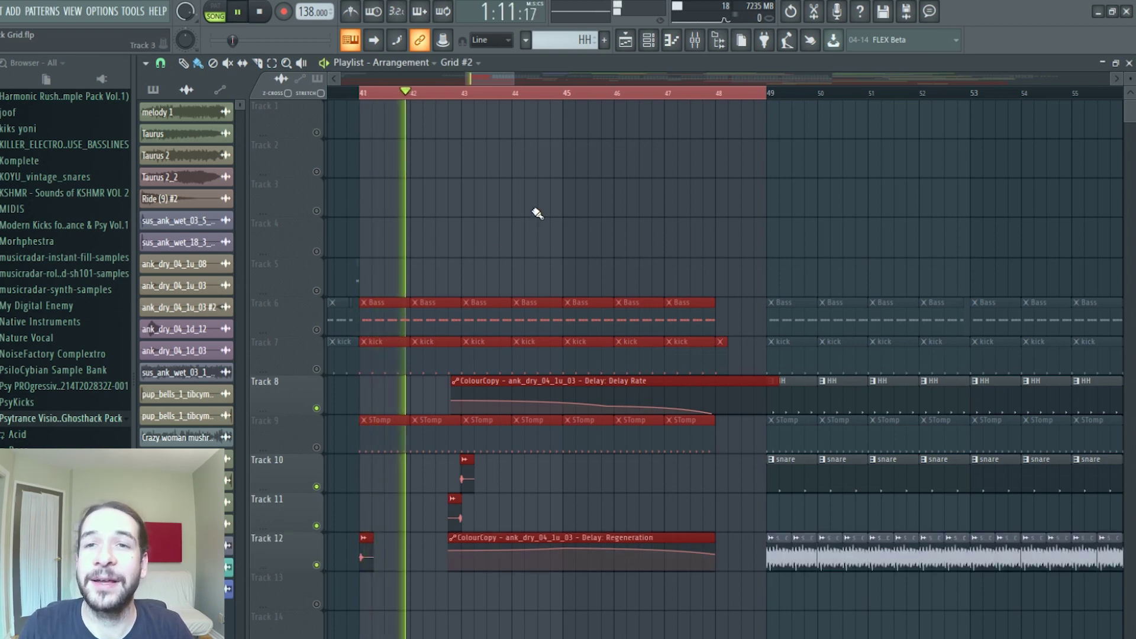
left_click(696, 42)
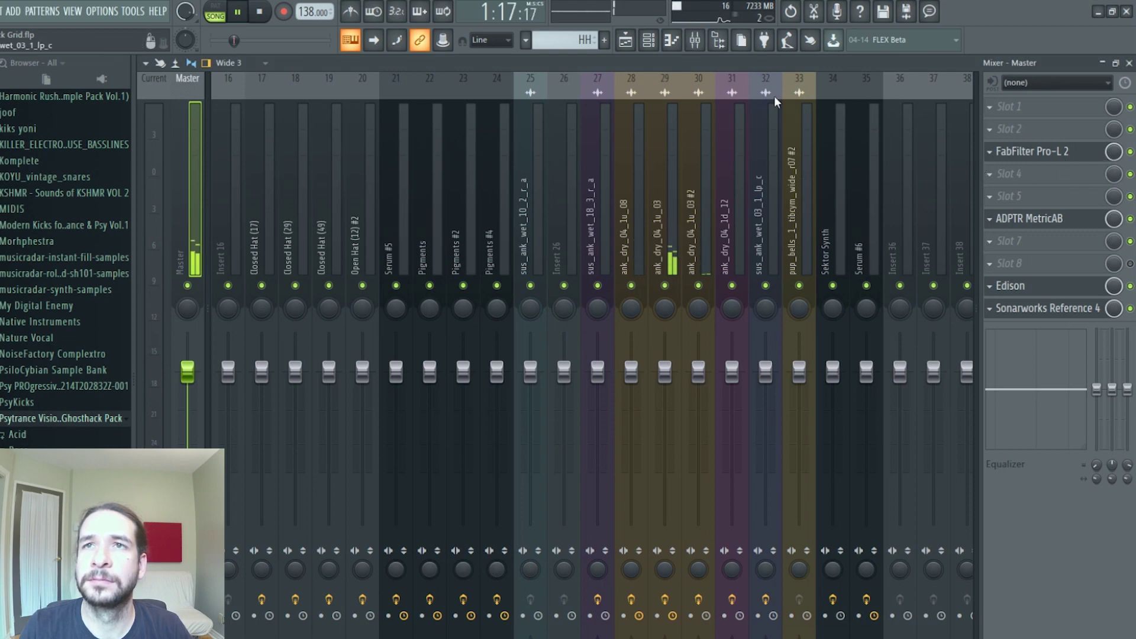
left_click(627, 46)
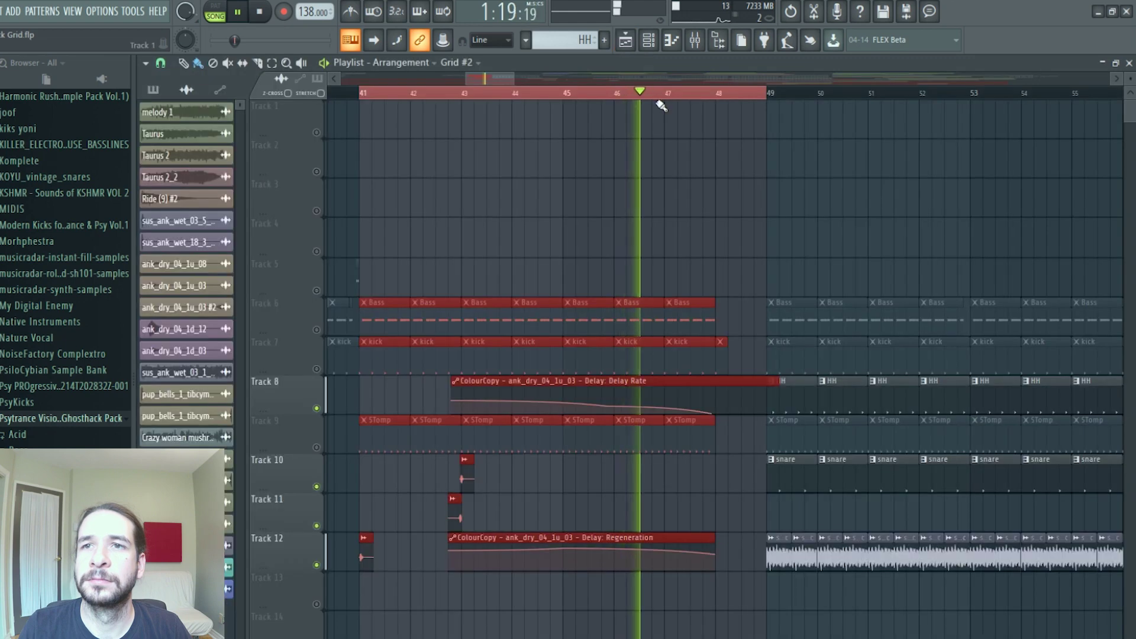
key("space")
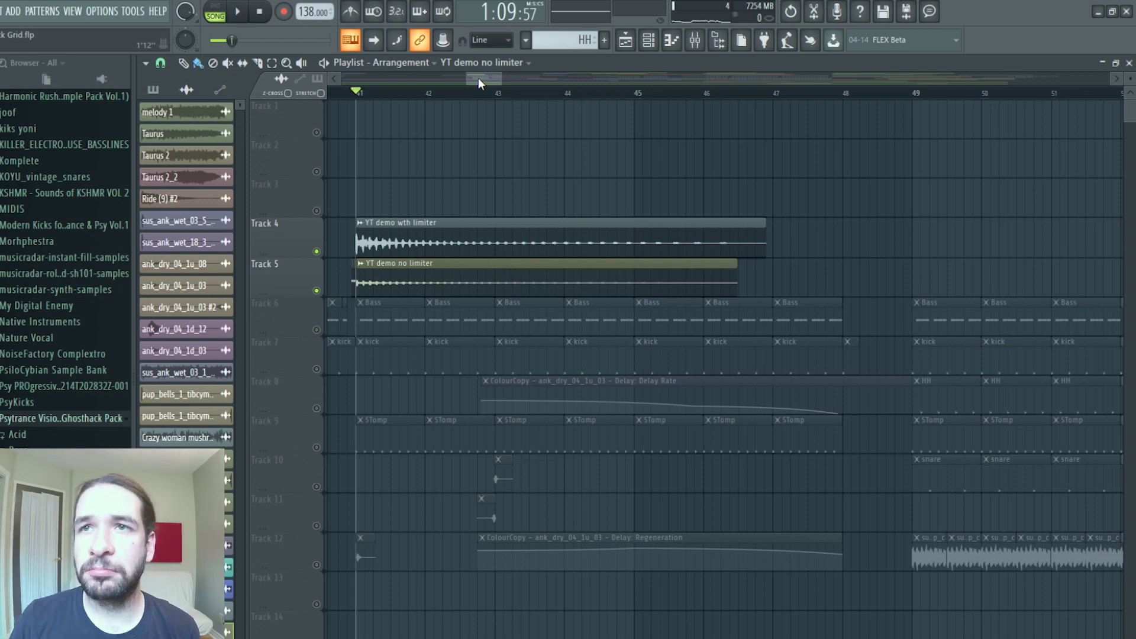
Solo Track 5 with the "YT demo no limiter" clip and play part of it
scroll(470, 91, "up", 3)
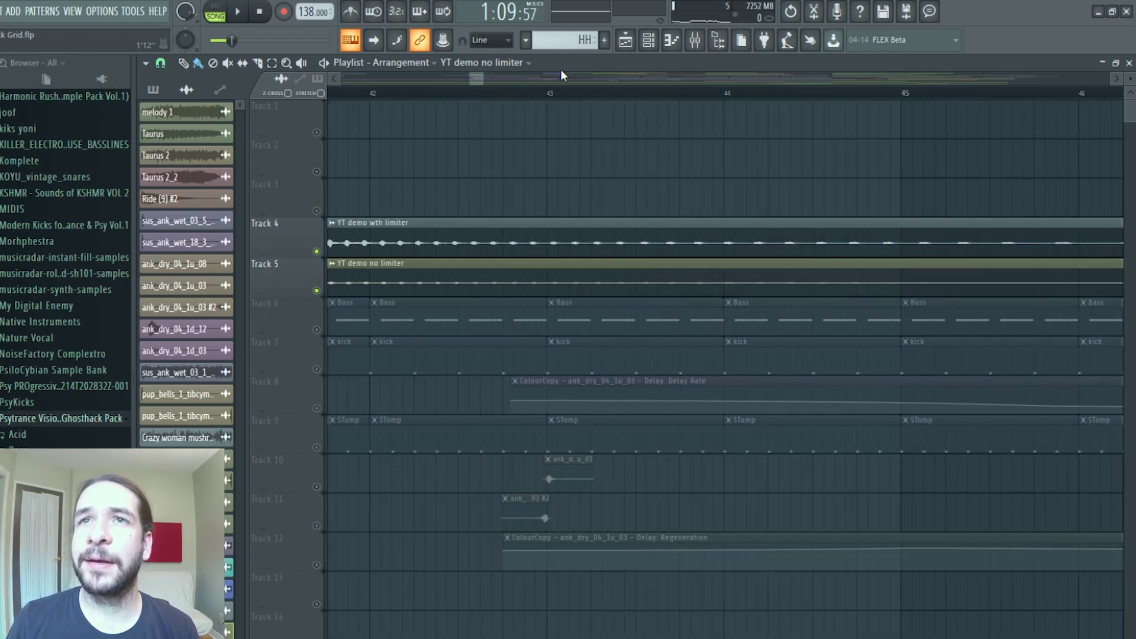
scroll(500, 95, "down", 4)
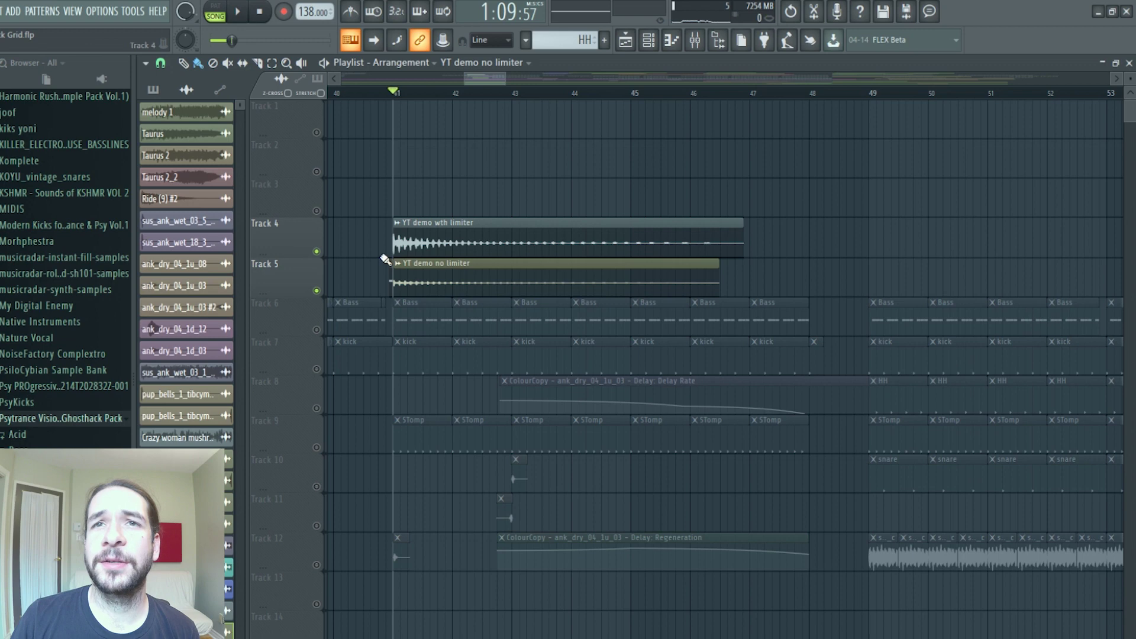
left_click(316, 290, "ctrl")
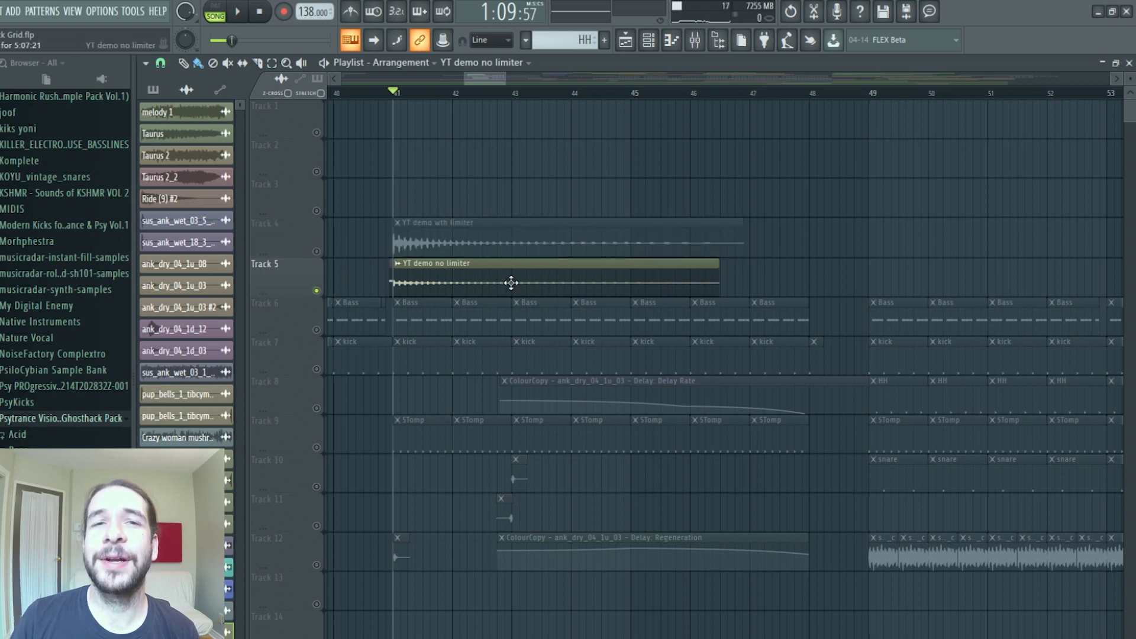
left_click(238, 12)
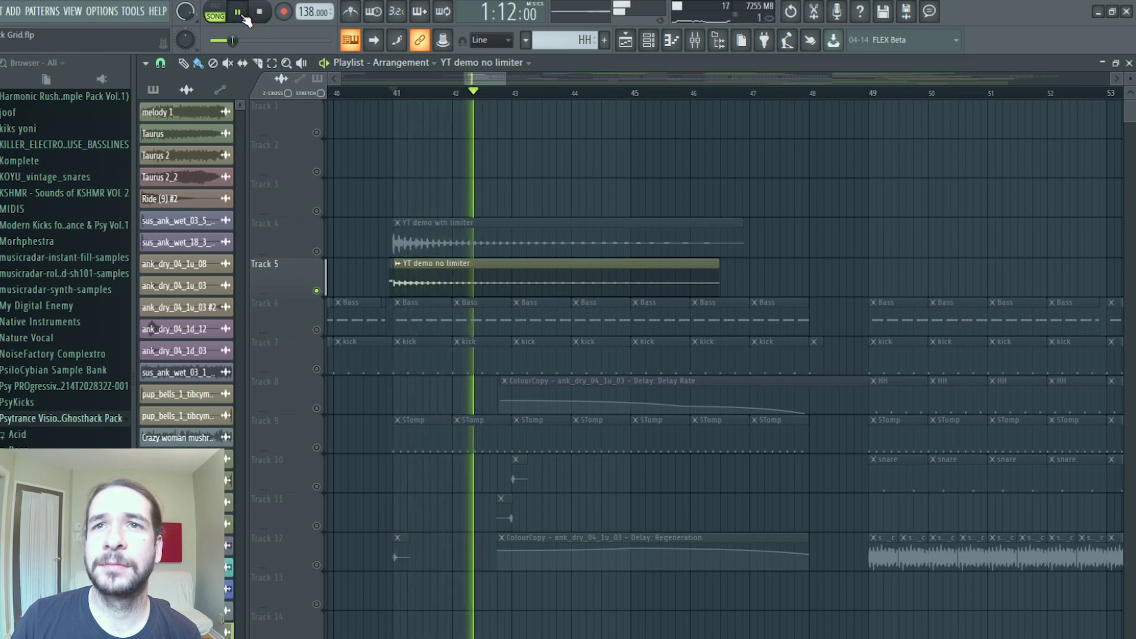
left_click(240, 13)
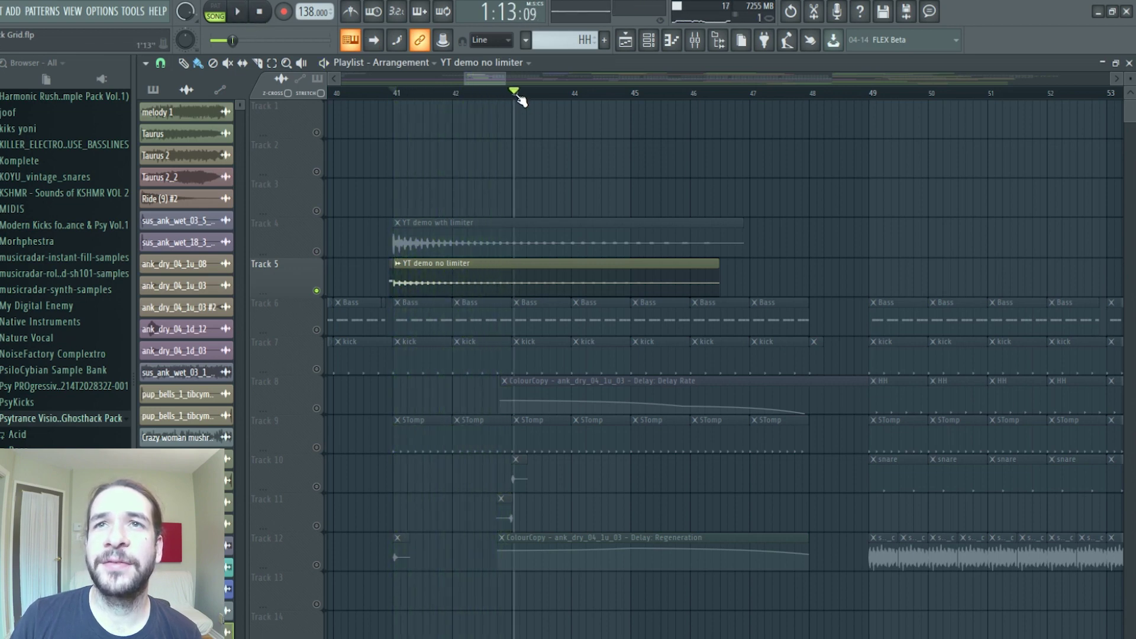
Solo Track 4 with the limiter demo clip and compare it with Track 5 during playback, ending on Track 4
right_click(317, 251)
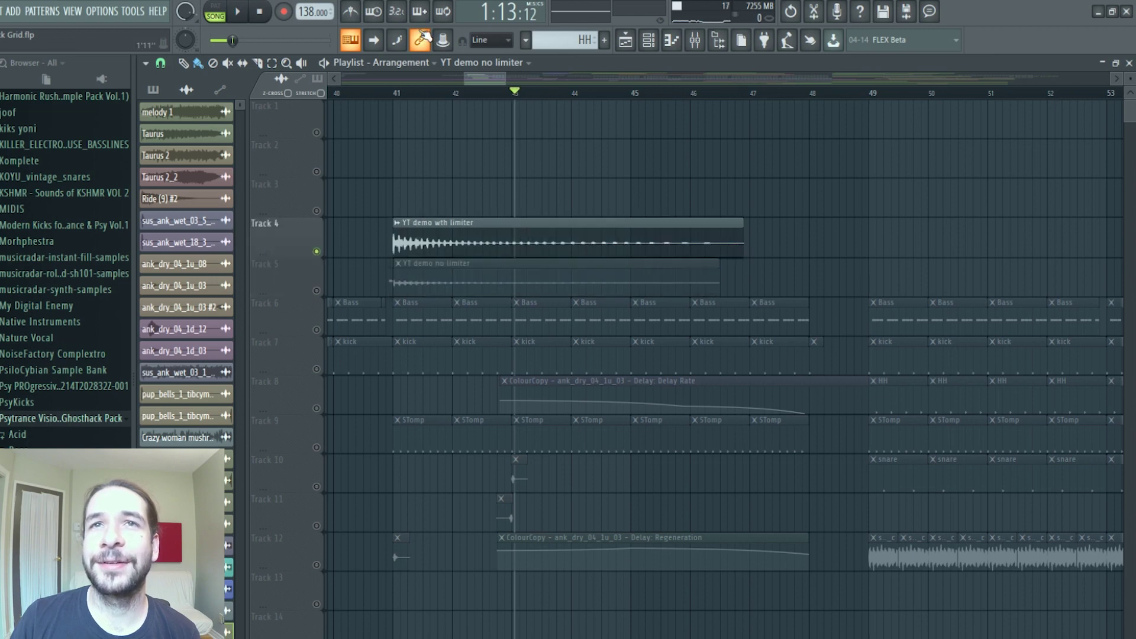
left_click(243, 13)
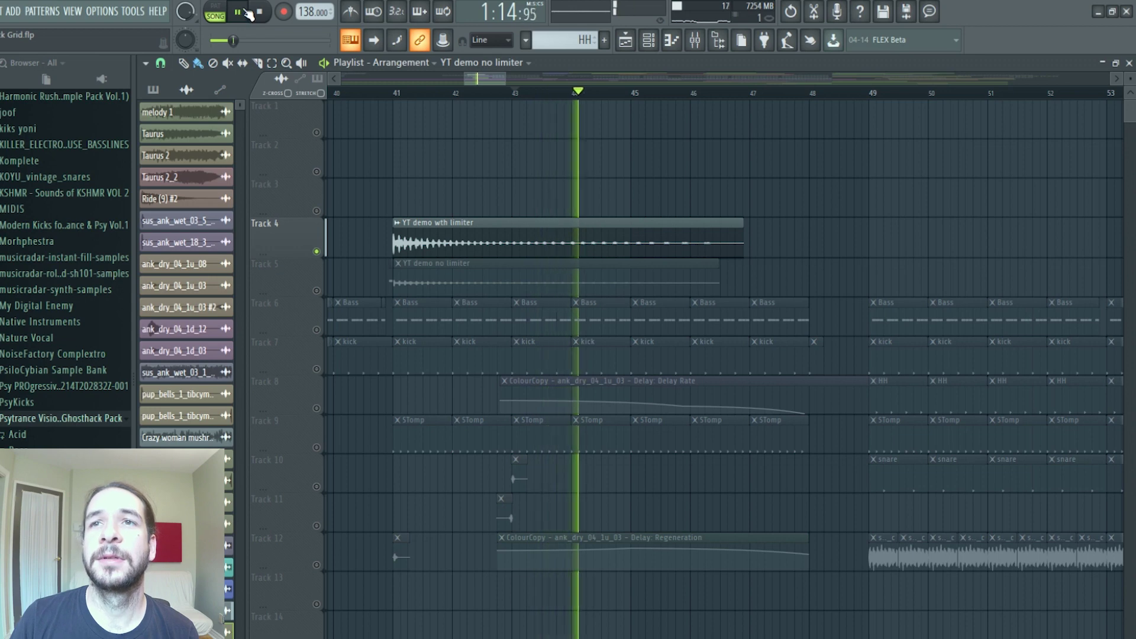
right_click(316, 290)
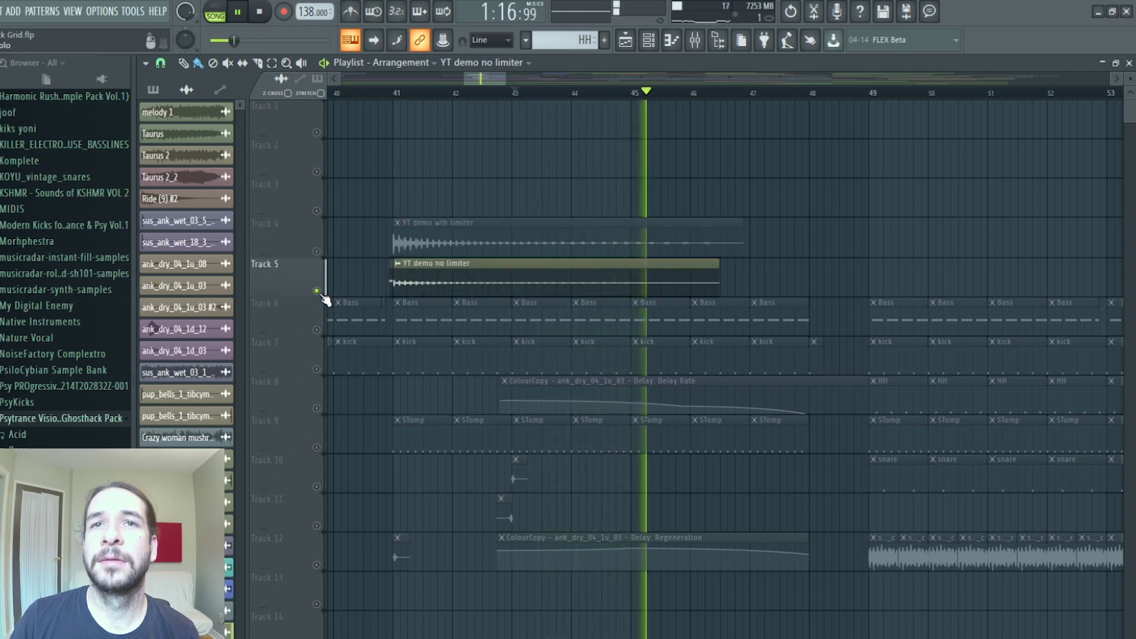
right_click(316, 251)
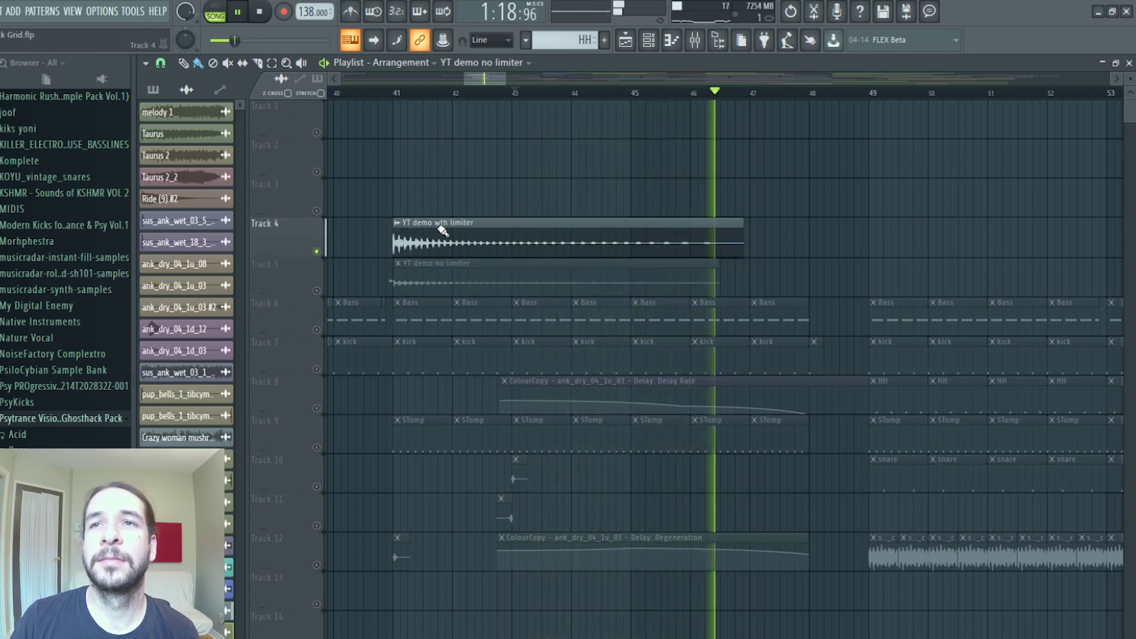
key("space")
scroll(595, 95, "down", 2)
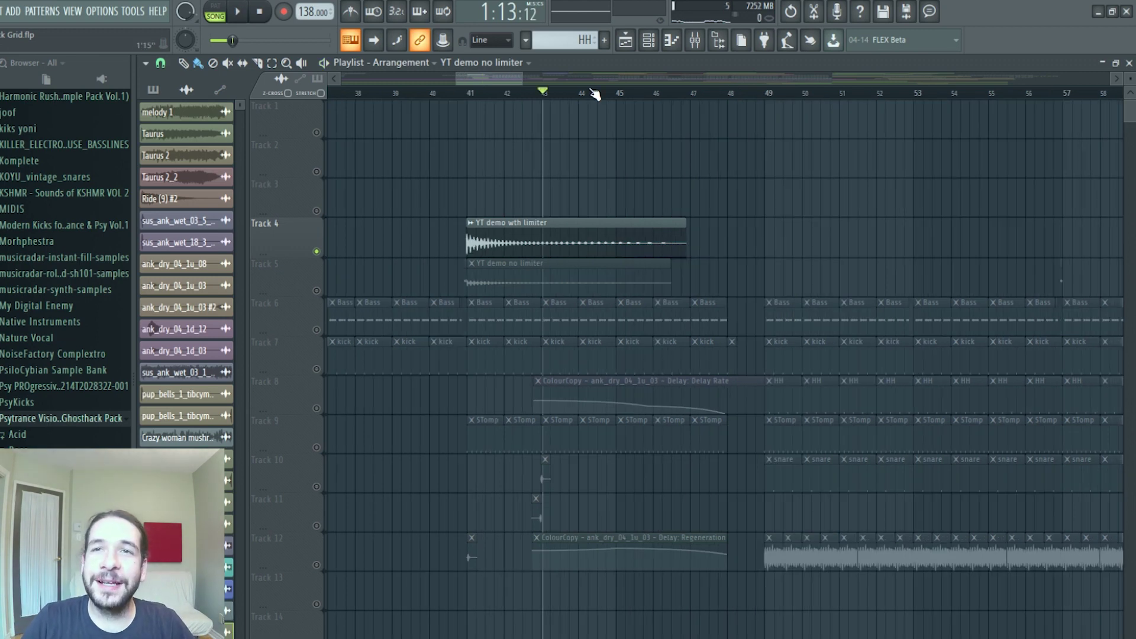